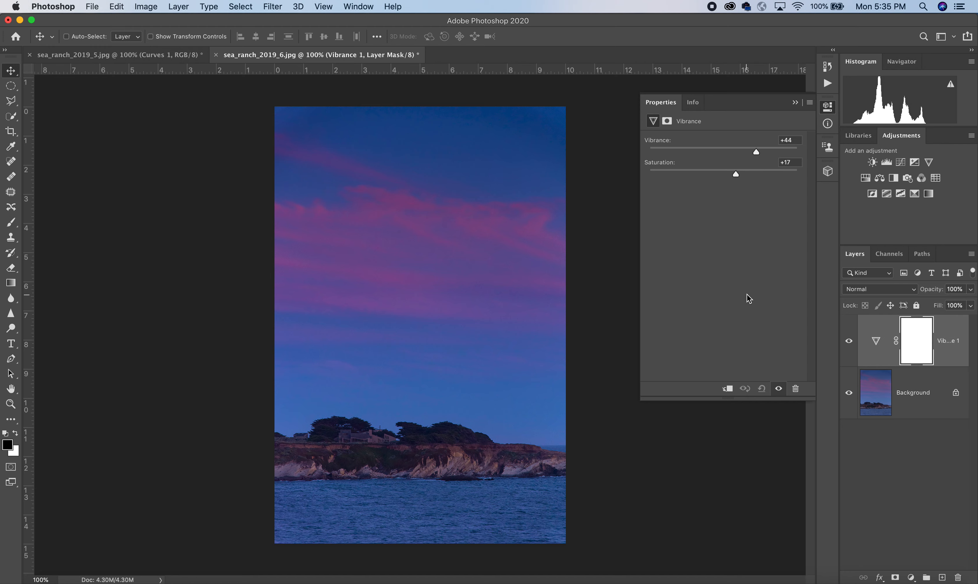
Add a Curves adjustment layer with the white point input at 230 and a midtone point at input 113, output 123
{"action": "left_click", "coordinate": [901, 166]}
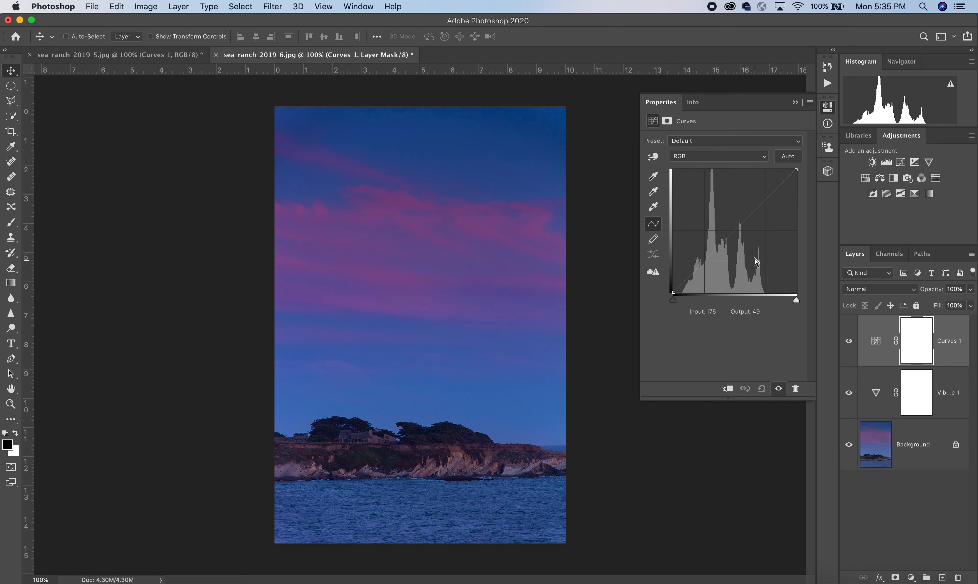
{"action": "left_click_drag", "start_coordinate": [735, 233], "coordinate": [730, 227]}
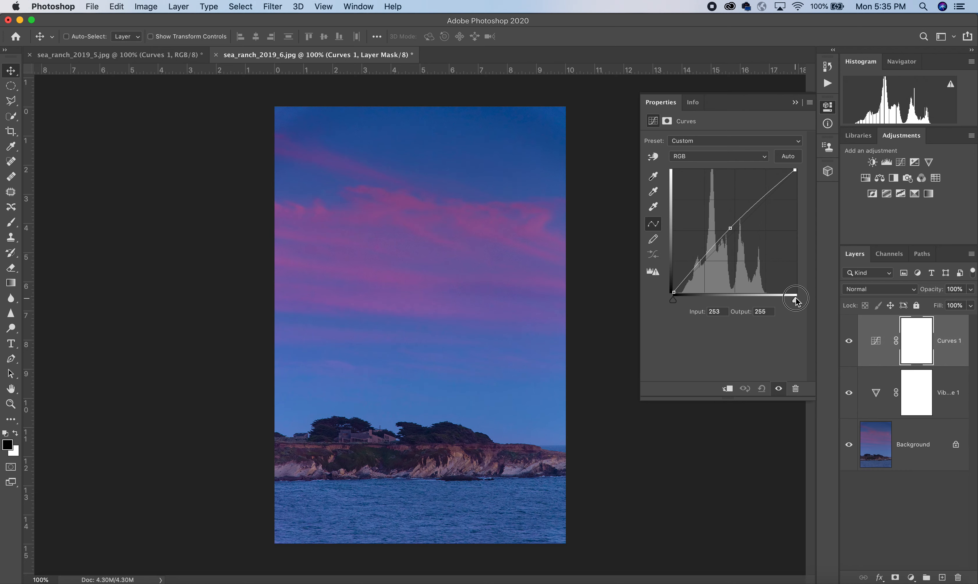
{"action": "mouse_move", "coordinate": [796, 300]}
{"action": "left_mouse_down"}
{"action": "mouse_move", "coordinate": [771, 300]}
{"action": "mouse_move", "coordinate": [801, 302]}
{"action": "mouse_move", "coordinate": [772, 302]}
{"action": "mouse_move", "coordinate": [794, 302]}
{"action": "mouse_move", "coordinate": [785, 302]}
{"action": "left_mouse_up"}
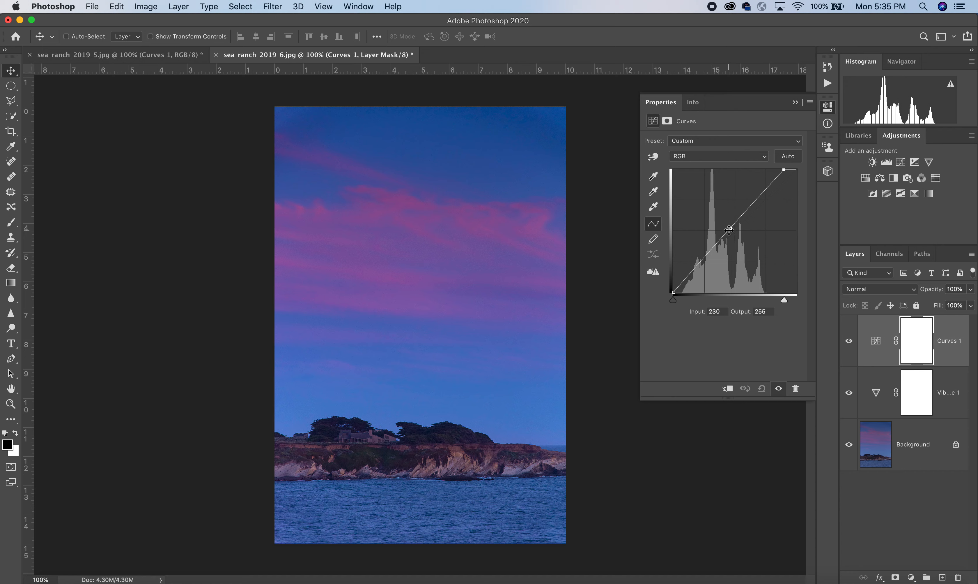
{"action": "left_click_drag", "start_coordinate": [729, 231], "coordinate": [728, 233]}
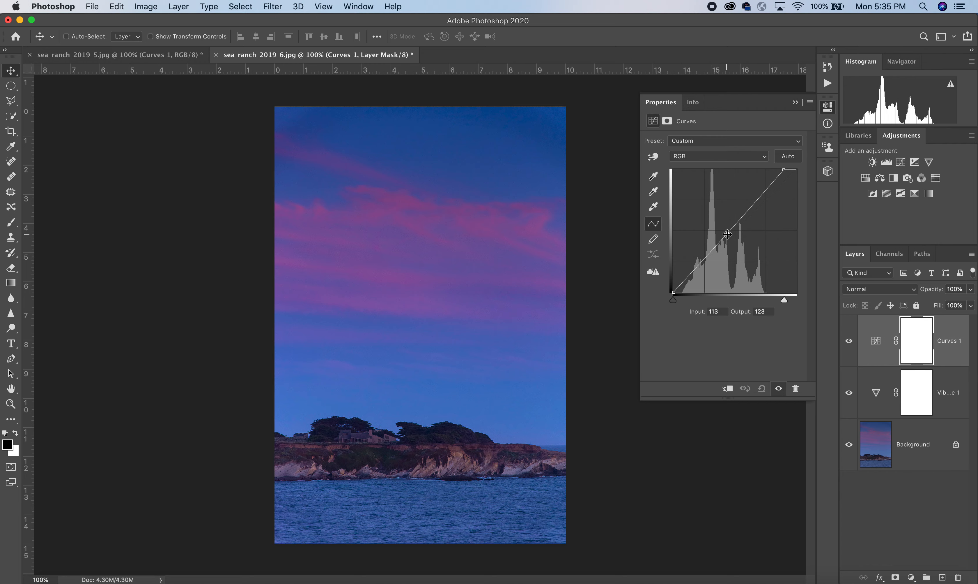
Compare the image with and without the adjustment layers by repeatedly showing only the Background layer
{"action": "left_click", "coordinate": [850, 445]}
{"action": "left_click", "coordinate": [850, 445]}
{"action": "left_click", "coordinate": [849, 447], "text": "alt"}
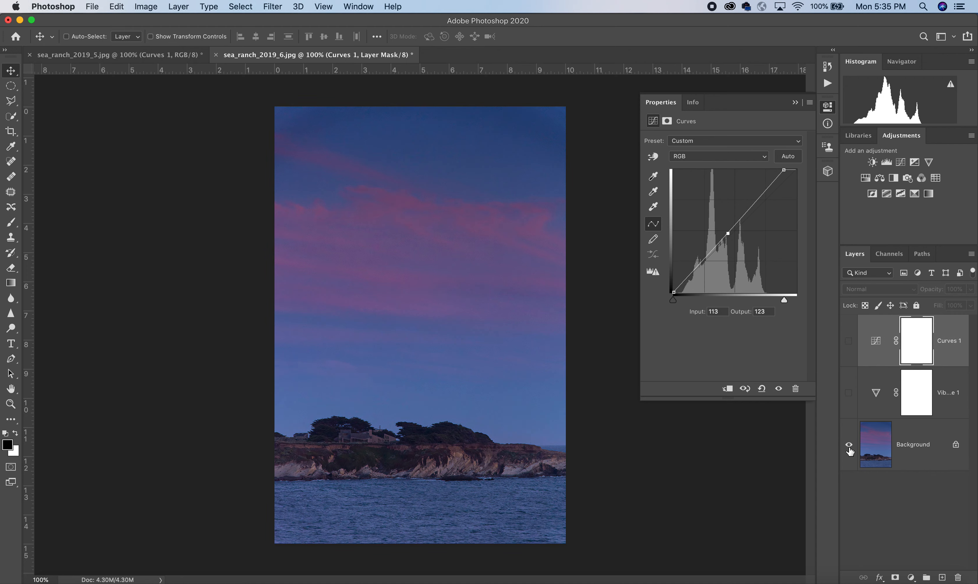
{"action": "left_click", "coordinate": [849, 447], "text": "alt"}
{"action": "left_click", "coordinate": [849, 447], "text": "alt"}
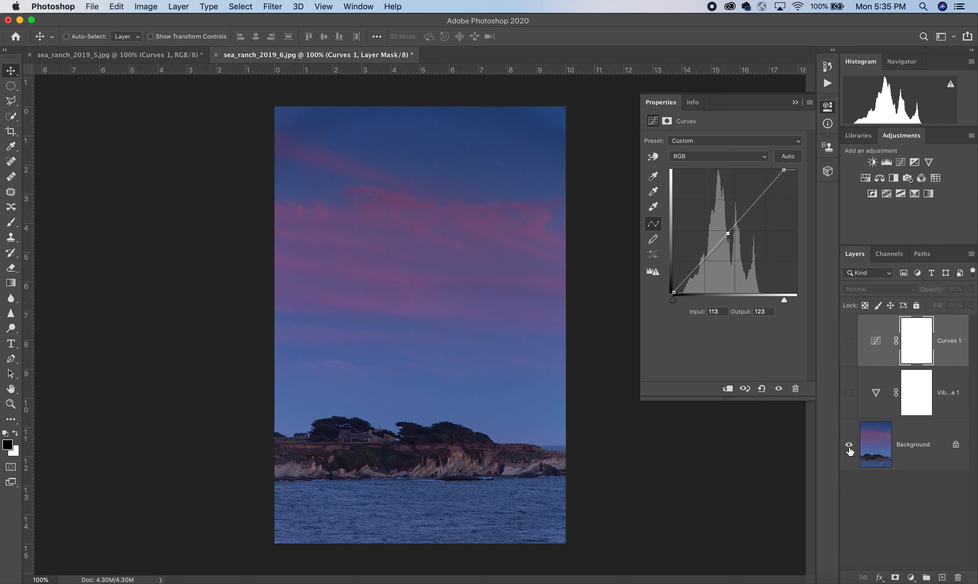
{"action": "left_click", "coordinate": [849, 447], "text": "alt"}
{"action": "left_click", "coordinate": [849, 447], "text": "alt"}
{"action": "left_click", "coordinate": [850, 447], "text": "alt"}
{"action": "left_click", "coordinate": [849, 447], "text": "alt"}
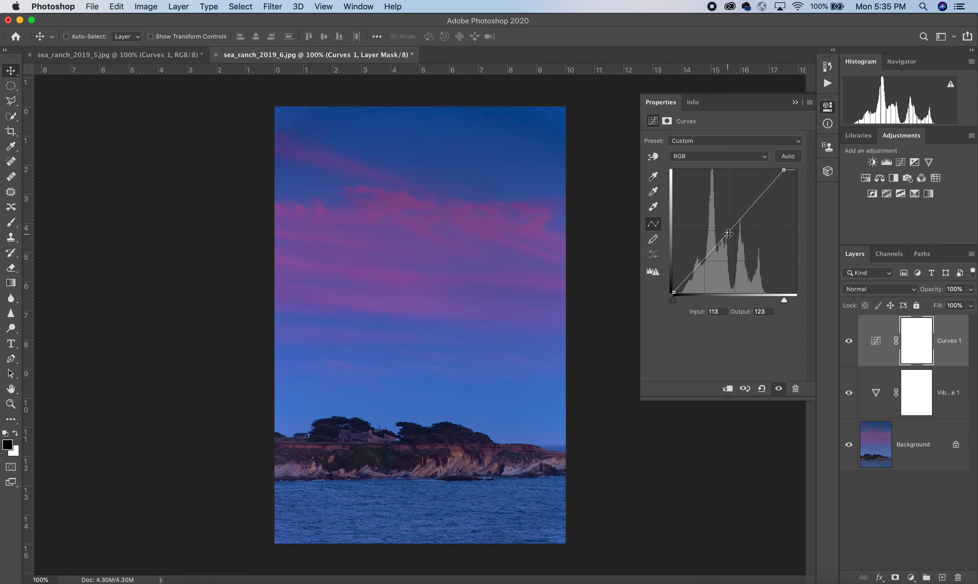
Reshape the RGB curve with a highlight point at input 165, output 192 and a shadow point at input 42, output 47
{"action": "left_click_drag", "start_coordinate": [728, 234], "coordinate": [754, 198]}
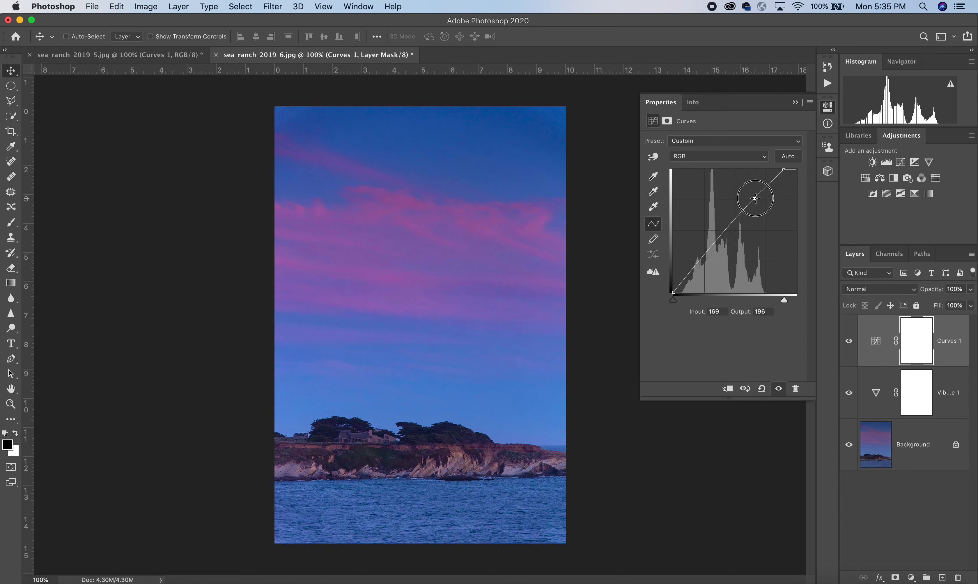
{"action": "left_click", "coordinate": [694, 268]}
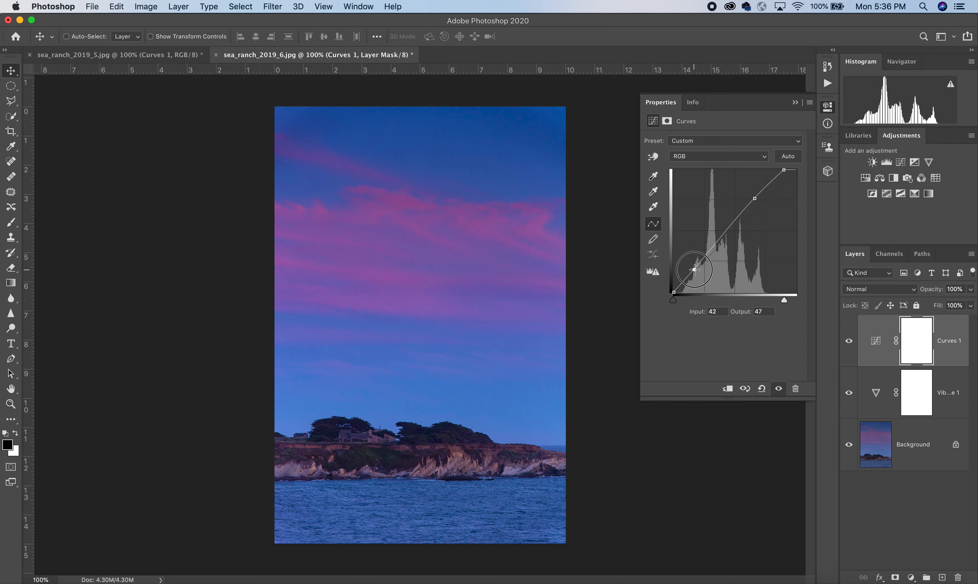
{"action": "left_click_drag", "start_coordinate": [756, 199], "coordinate": [753, 200]}
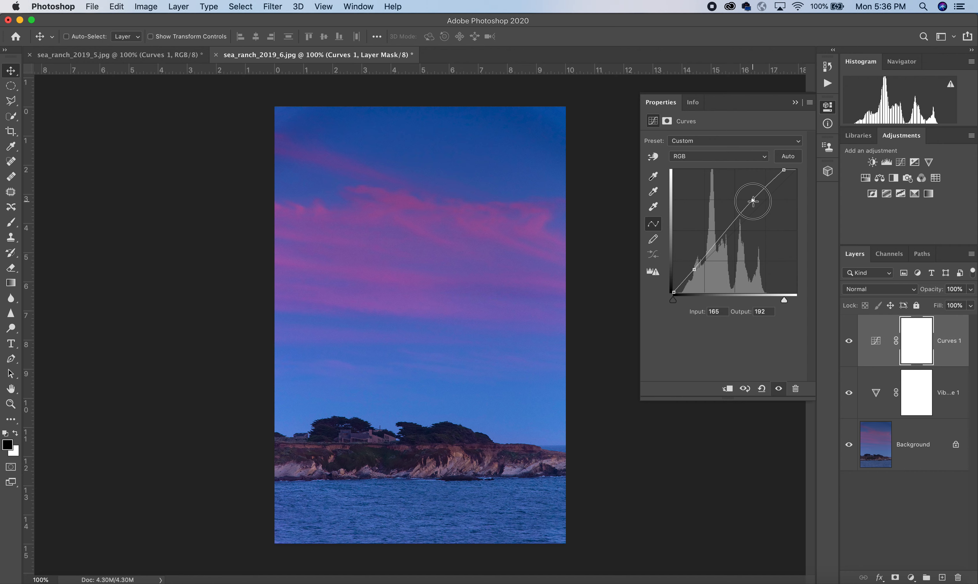
Reduce the Vibrance adjustment layer's opacity to 75%
{"action": "left_click", "coordinate": [849, 392]}
{"action": "left_click", "coordinate": [849, 392]}
{"action": "left_click", "coordinate": [972, 290]}
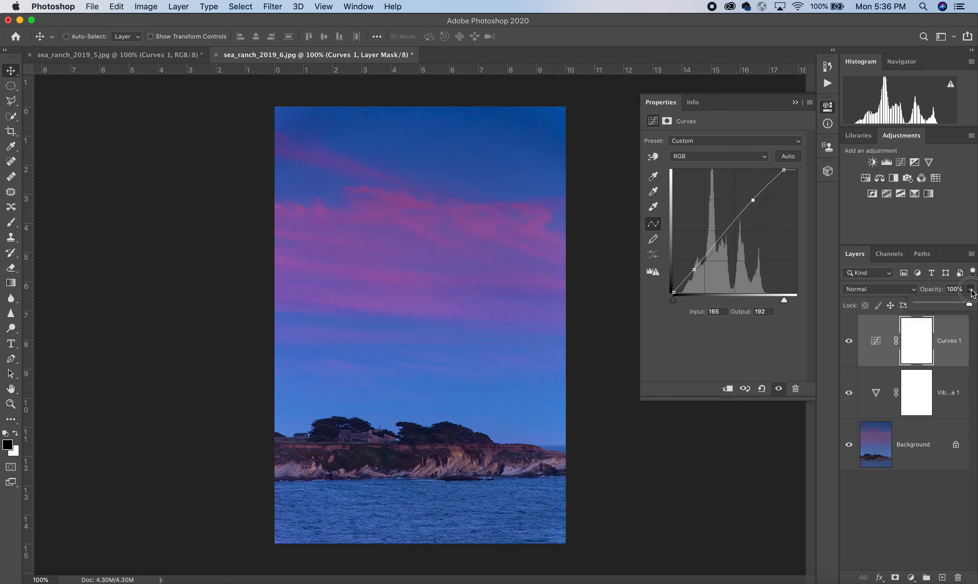
{"action": "left_click", "coordinate": [971, 290]}
{"action": "left_click", "coordinate": [876, 398]}
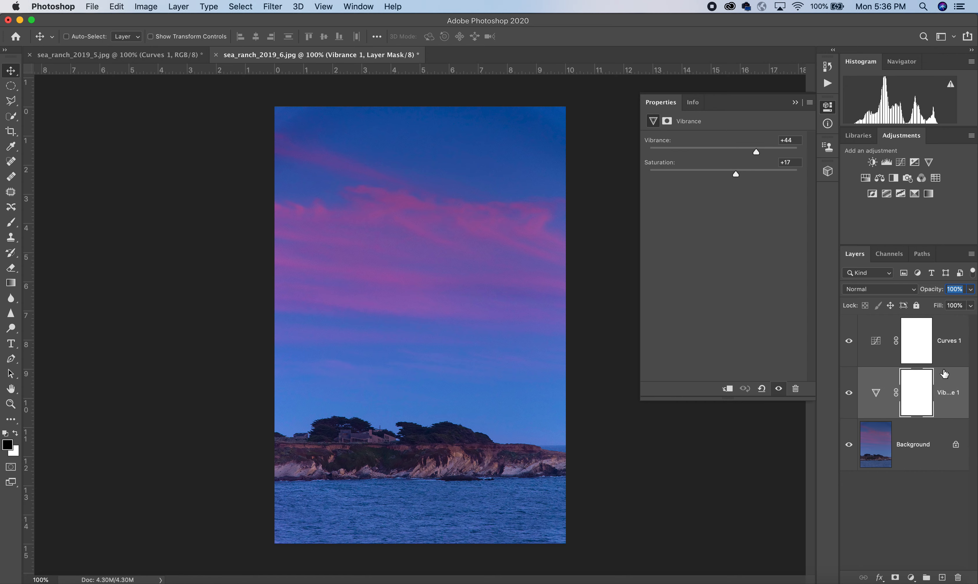
{"action": "left_click", "coordinate": [971, 290]}
{"action": "mouse_move", "coordinate": [960, 308]}
{"action": "left_mouse_down"}
{"action": "mouse_move", "coordinate": [928, 309]}
{"action": "mouse_move", "coordinate": [958, 310]}
{"action": "left_mouse_up"}
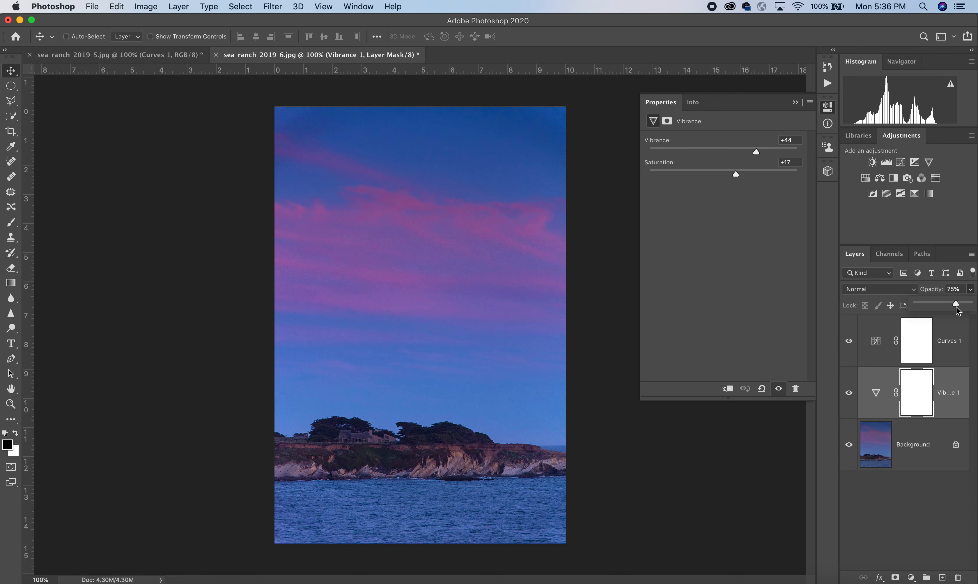
Compare the original Background with the Vibrance and Curves result by hiding and restoring the adjustment layers
{"action": "left_click", "coordinate": [849, 448], "text": "alt"}
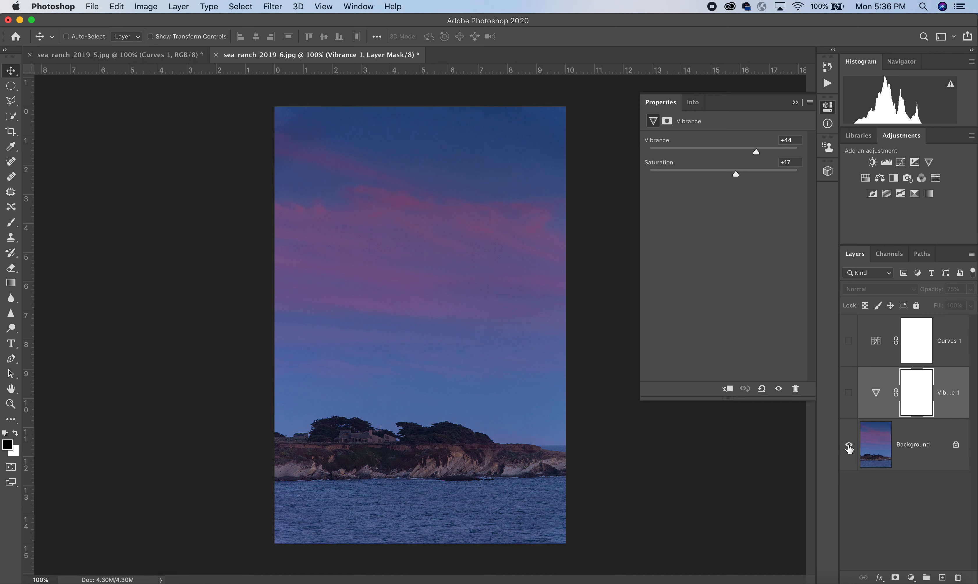
{"action": "left_click", "coordinate": [849, 448], "text": "alt"}
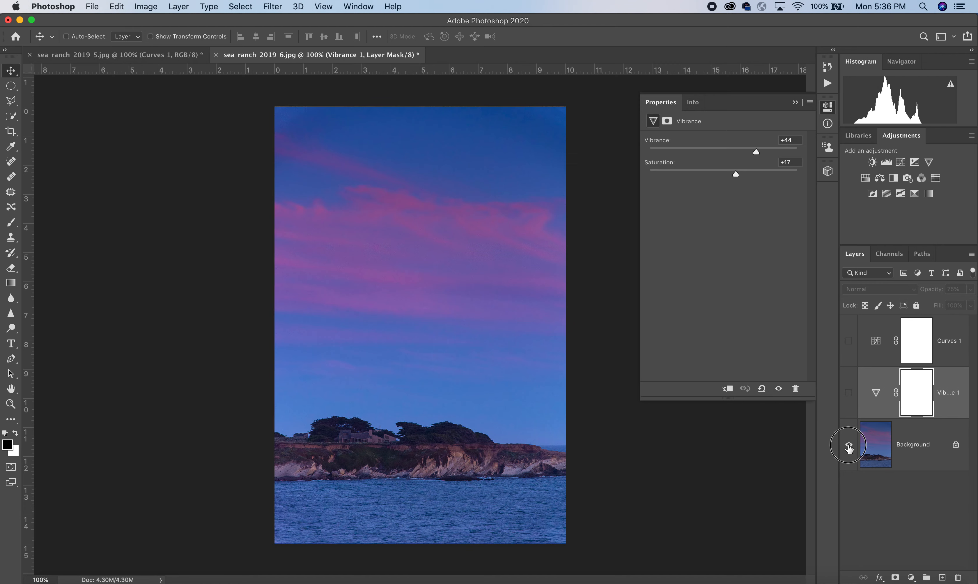
{"action": "left_click", "coordinate": [849, 448], "text": "alt"}
{"action": "left_click", "coordinate": [849, 448], "text": "alt"}
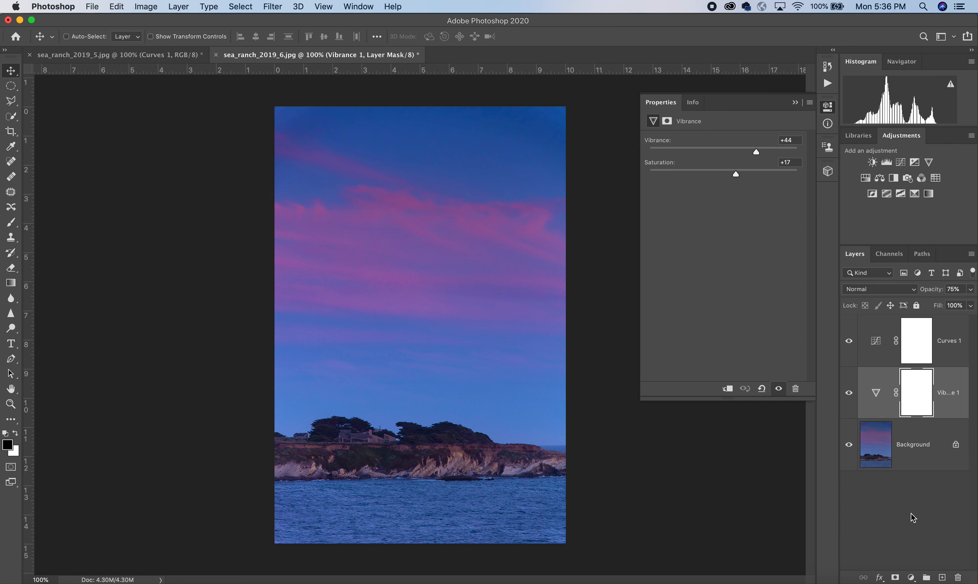
Examine the color channels available in the Curves adjustment, keeping RGB selected
{"action": "left_click", "coordinate": [879, 341]}
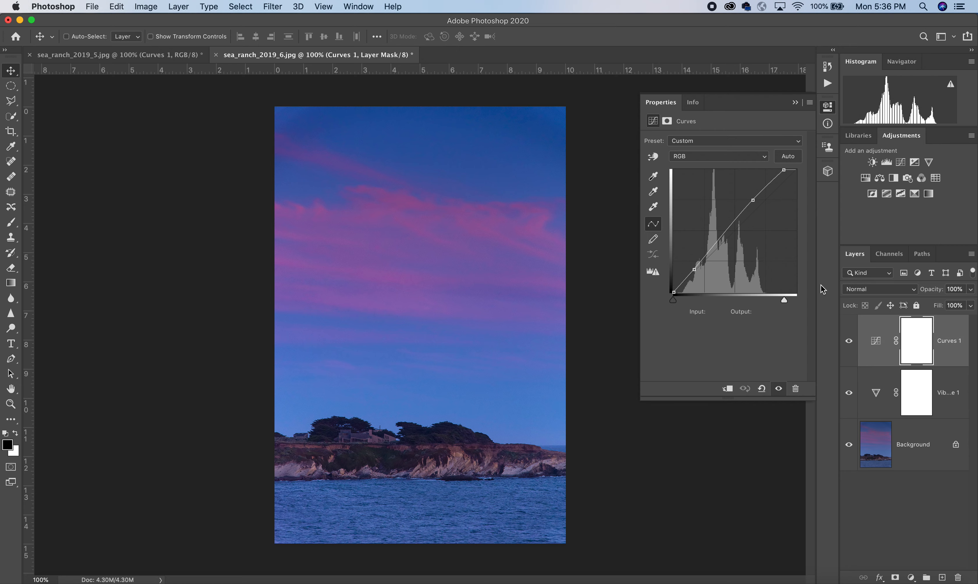
{"action": "left_click", "coordinate": [736, 159]}
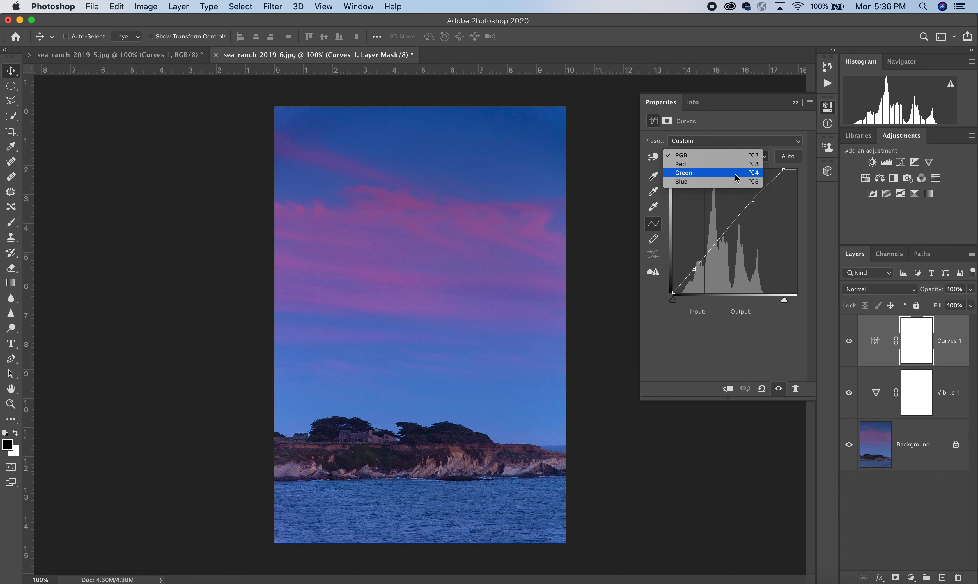
{"action": "left_click", "coordinate": [746, 159]}
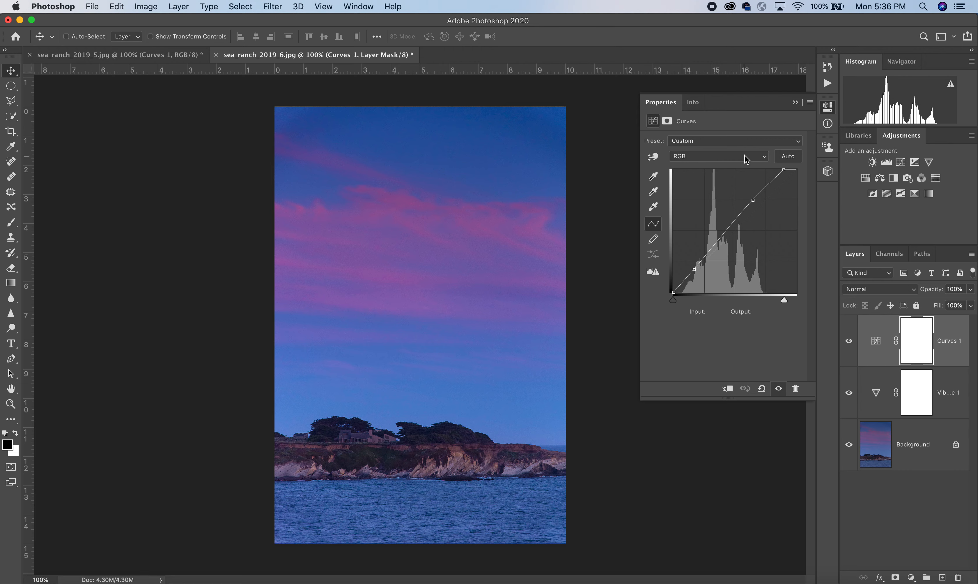
Add a Color Balance adjustment layer and set its Shadows to Cyan-Red +17, Magenta-Green -8 and Yellow-Blue -13
{"action": "left_click", "coordinate": [879, 180]}
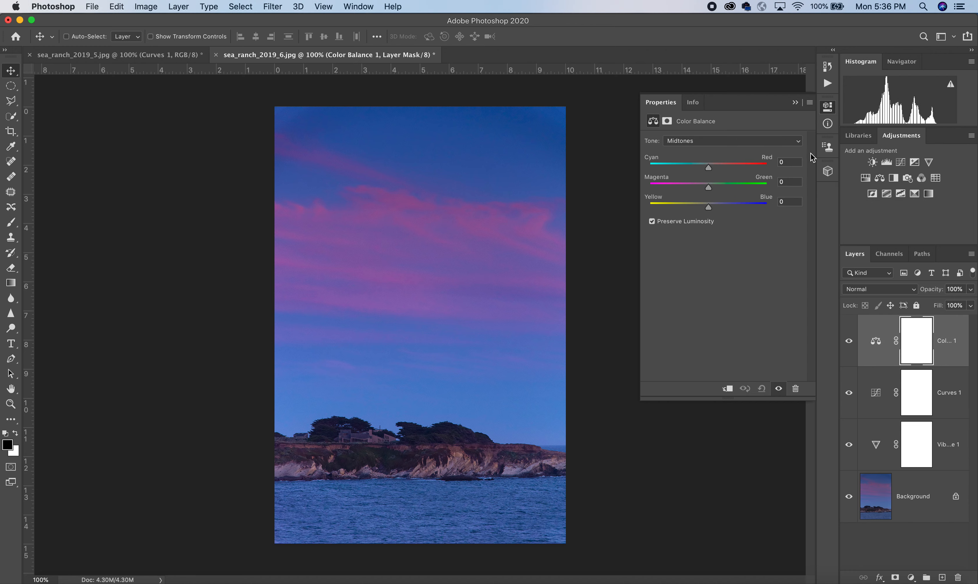
{"action": "left_click", "coordinate": [764, 144]}
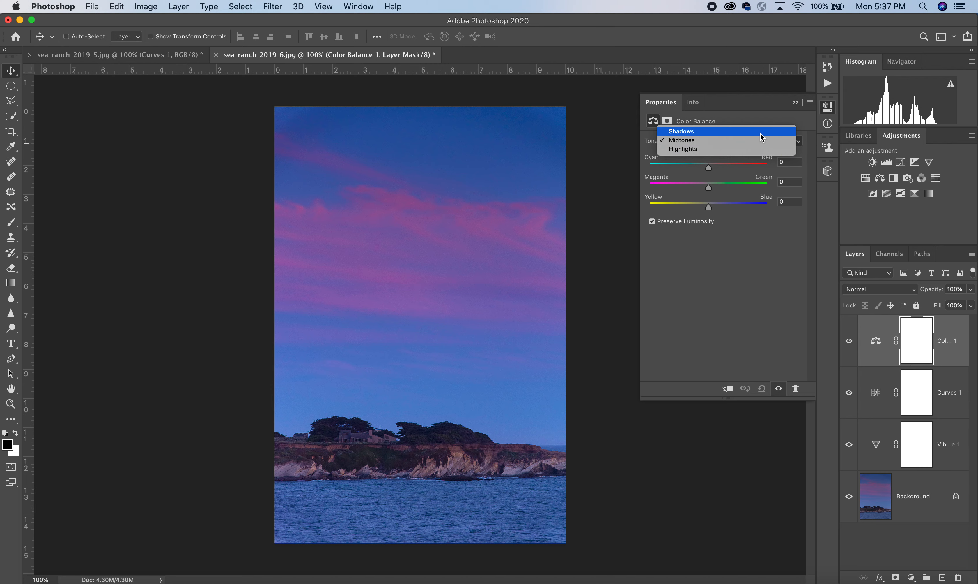
{"action": "left_click", "coordinate": [757, 135]}
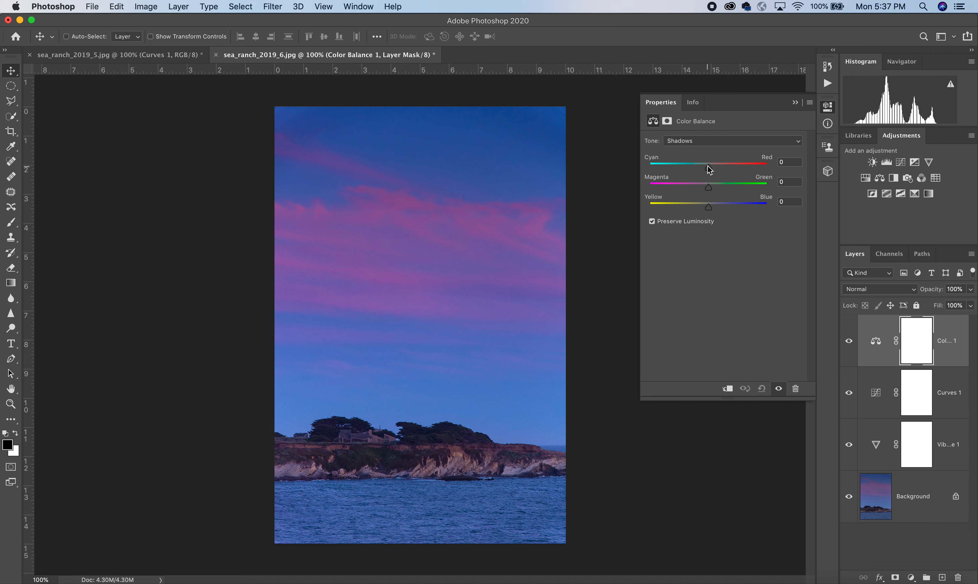
{"action": "mouse_move", "coordinate": [709, 170]}
{"action": "left_mouse_down"}
{"action": "mouse_move", "coordinate": [688, 170]}
{"action": "mouse_move", "coordinate": [721, 175]}
{"action": "left_mouse_up"}
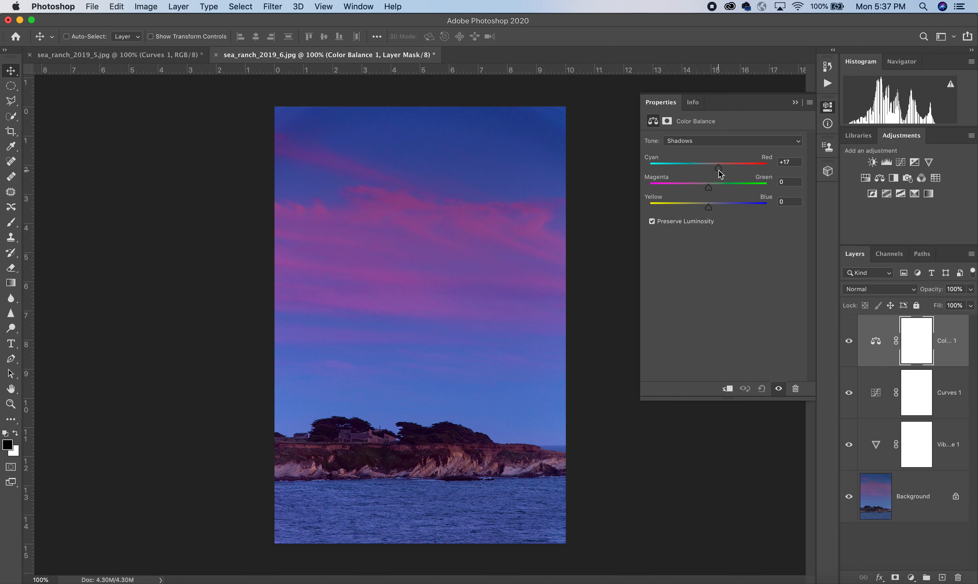
{"action": "left_click_drag", "start_coordinate": [709, 183], "coordinate": [701, 216]}
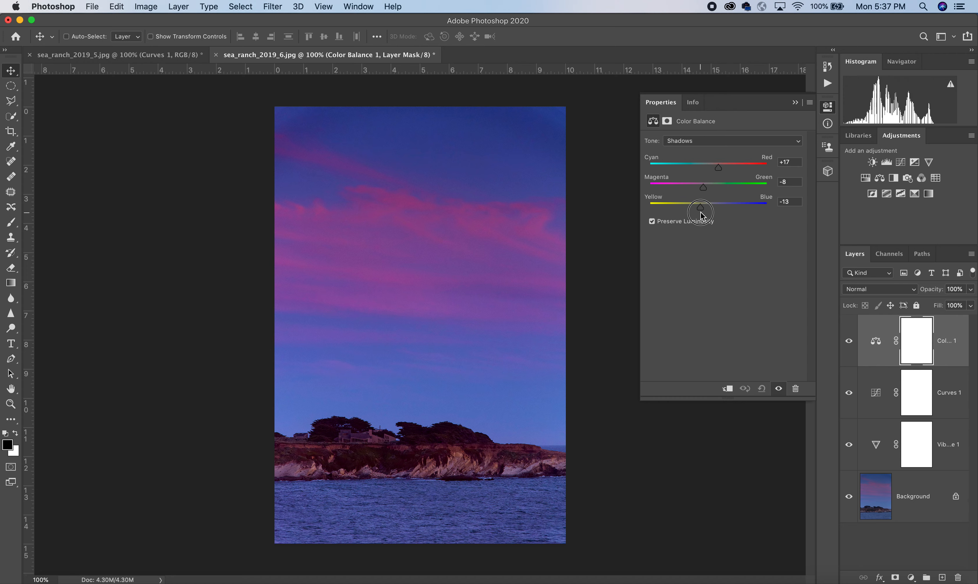
Set the Color Balance Highlights to Cyan-Red +18, Magenta-Green -12 and Yellow-Blue -23
{"action": "left_click", "coordinate": [722, 145]}
{"action": "left_click", "coordinate": [713, 158]}
{"action": "left_click_drag", "start_coordinate": [709, 169], "coordinate": [697, 230]}
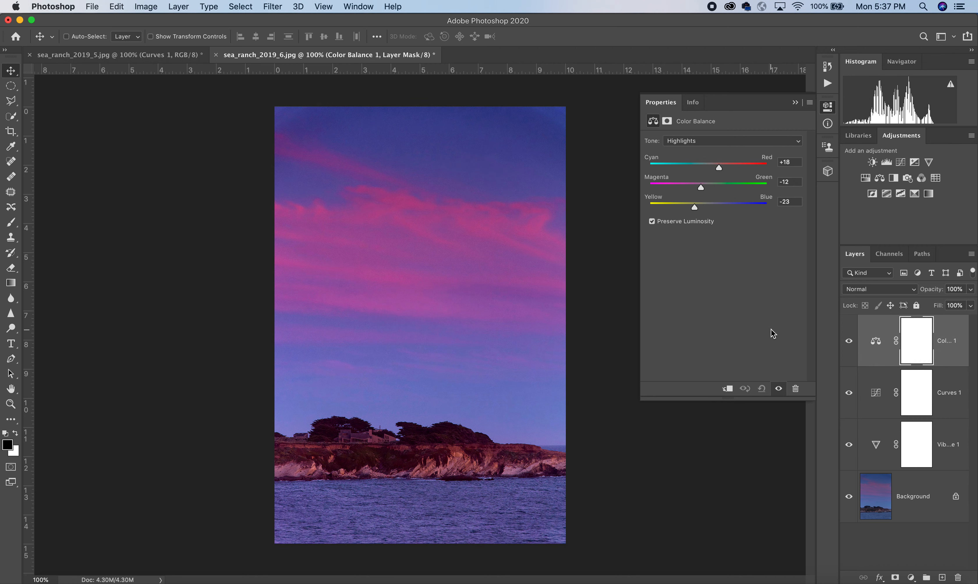
Toggle the Color Balance layer's visibility to compare the image with and without its color shift
{"action": "left_click", "coordinate": [849, 344]}
{"action": "left_click", "coordinate": [849, 341]}
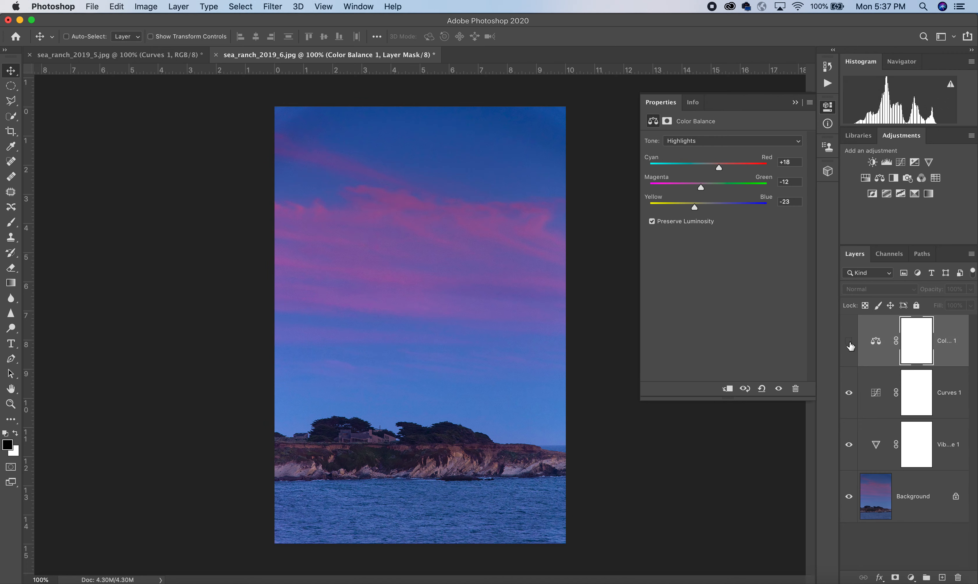
{"action": "left_click", "coordinate": [849, 343]}
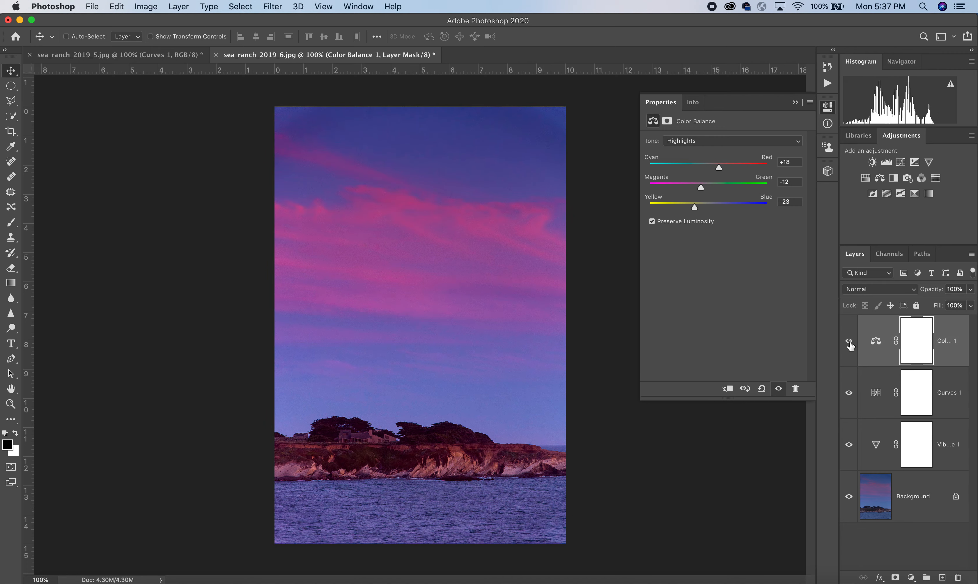
{"action": "left_click", "coordinate": [849, 342]}
{"action": "left_click", "coordinate": [849, 342]}
Readjust the Color Balance Shadows to Cyan-Red +6 and Yellow-Blue -22
{"action": "left_click", "coordinate": [754, 141]}
{"action": "left_click", "coordinate": [748, 125]}
{"action": "left_click_drag", "start_coordinate": [719, 169], "coordinate": [711, 177]}
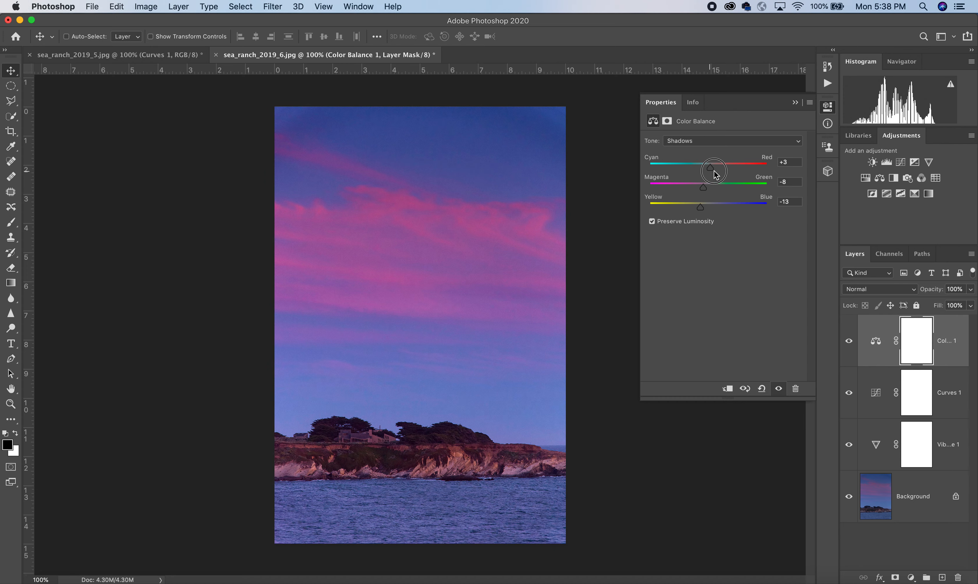
{"action": "left_click_drag", "start_coordinate": [714, 169], "coordinate": [712, 169]}
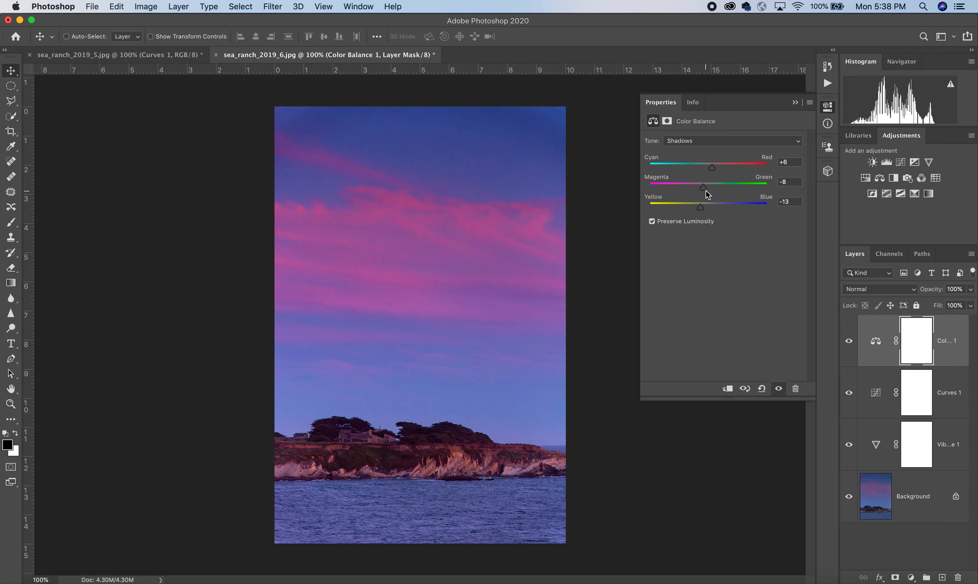
{"action": "mouse_move", "coordinate": [702, 210]}
{"action": "left_mouse_down"}
{"action": "mouse_move", "coordinate": [692, 218]}
{"action": "mouse_move", "coordinate": [705, 213]}
{"action": "left_mouse_up"}
{"action": "left_click_drag", "start_coordinate": [708, 215], "coordinate": [697, 217]}
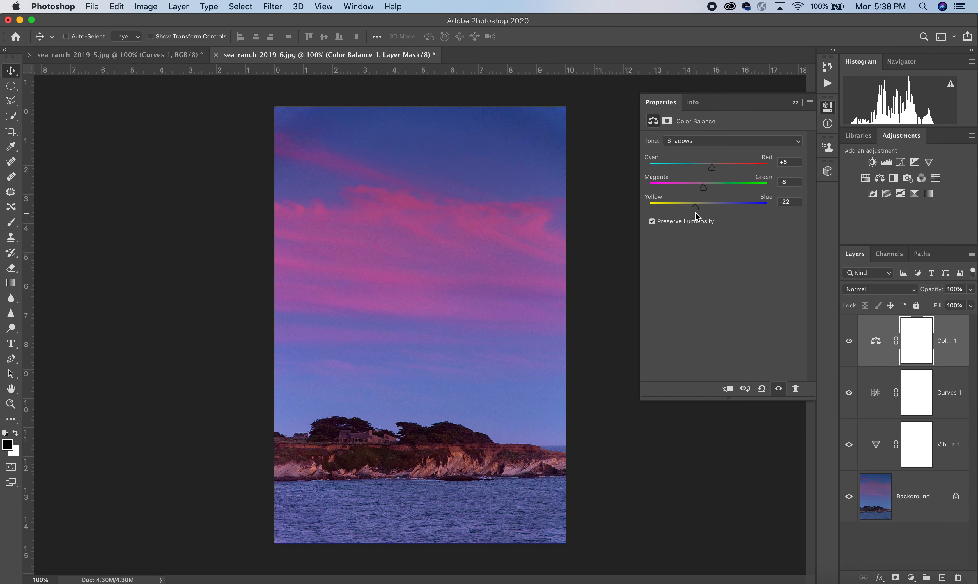
Toggle the Color Balance layer and the Curves layer in turn to judge each one's effect on the image
{"action": "left_click", "coordinate": [848, 343]}
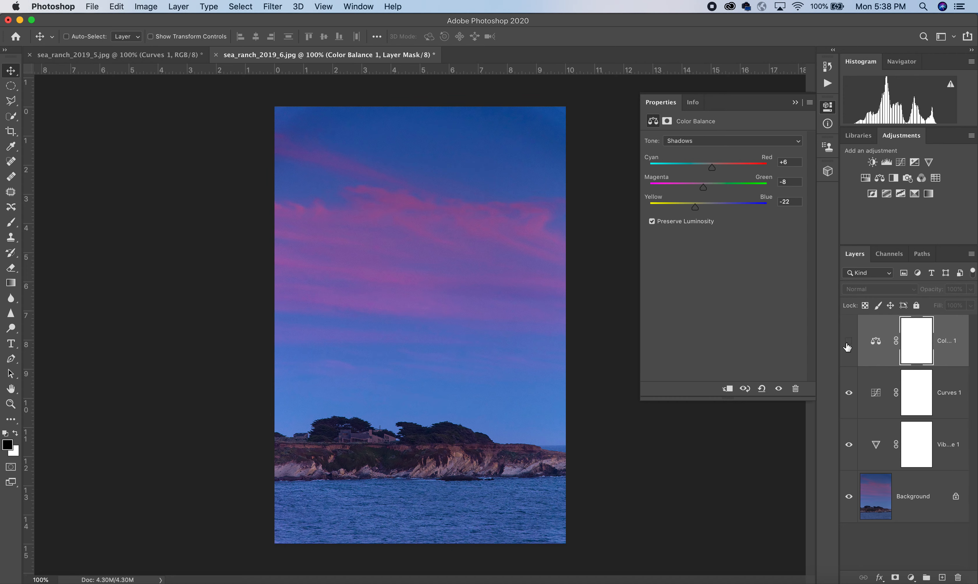
{"action": "left_click", "coordinate": [848, 342]}
{"action": "left_click", "coordinate": [847, 344]}
{"action": "left_click", "coordinate": [847, 344]}
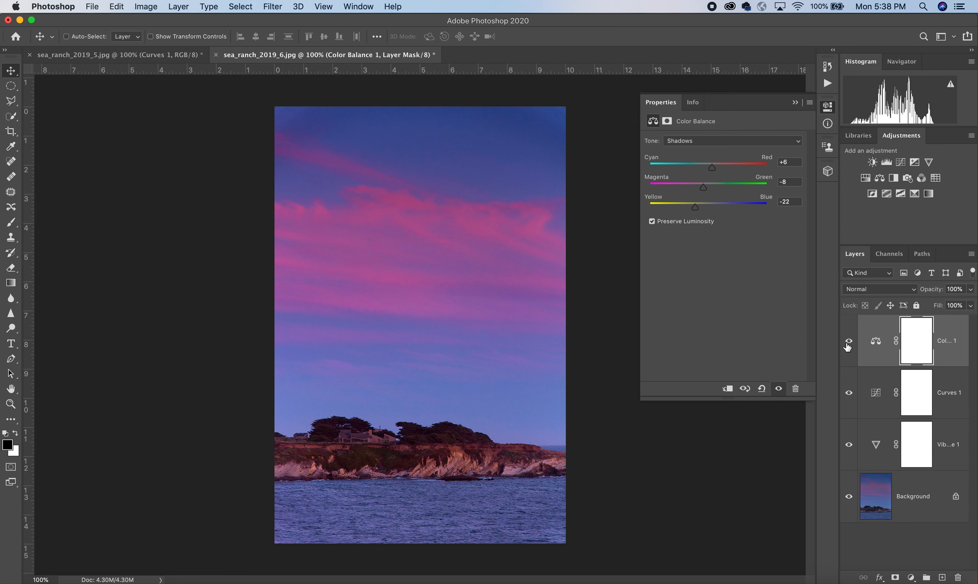
{"action": "left_click", "coordinate": [848, 394]}
{"action": "left_click", "coordinate": [849, 393]}
{"action": "left_click", "coordinate": [848, 394]}
{"action": "left_click", "coordinate": [848, 394]}
Brighten the Curves adjustment by shifting its highlight point slightly and moving the shadow point to input 40, output 49
{"action": "left_click", "coordinate": [877, 396]}
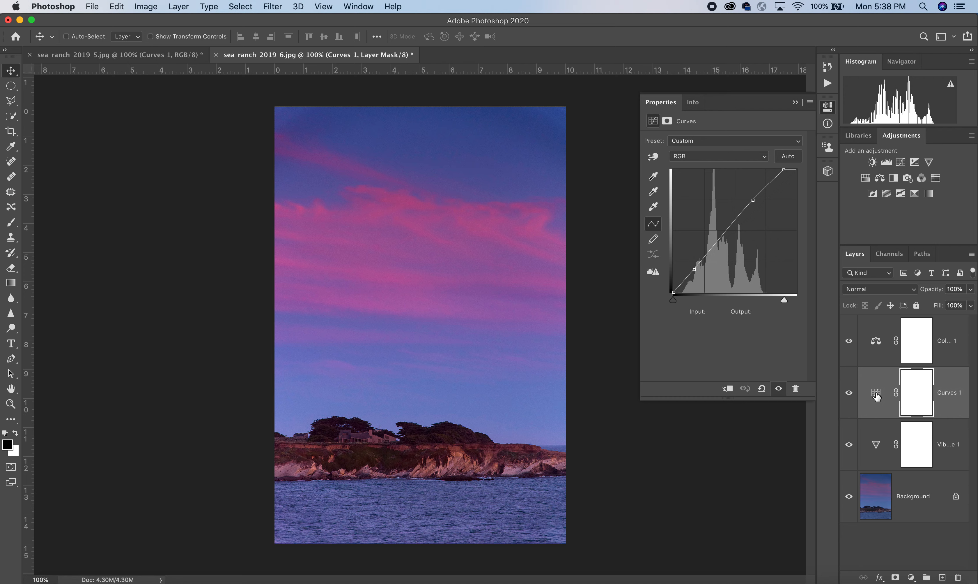
{"action": "left_click", "coordinate": [753, 201]}
{"action": "left_click_drag", "start_coordinate": [753, 202], "coordinate": [750, 202]}
{"action": "left_click_drag", "start_coordinate": [694, 269], "coordinate": [693, 269]}
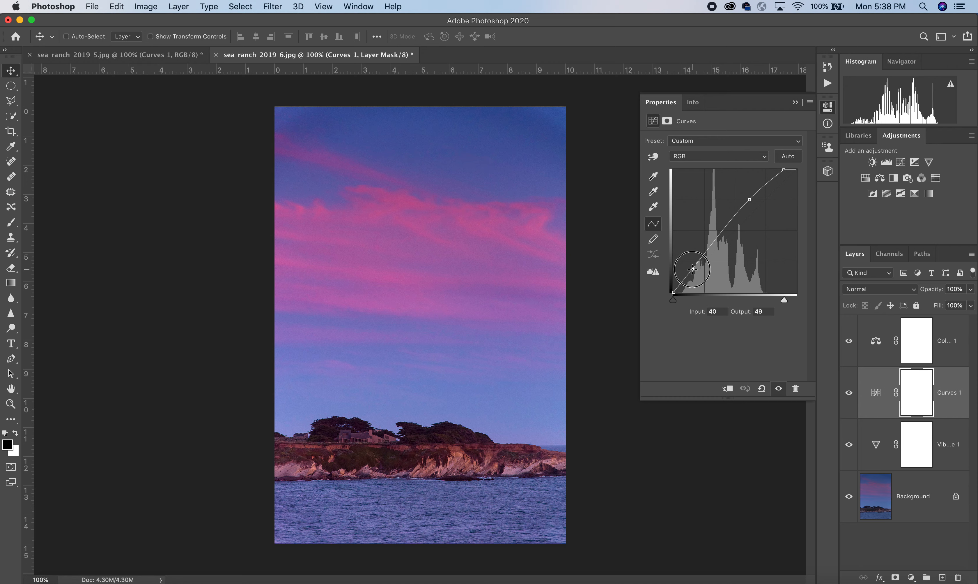
Toggle the Curves, Color Balance and Vibrance layers individually to review what each contributes to the photo
{"action": "left_click", "coordinate": [849, 394]}
{"action": "left_click", "coordinate": [848, 395]}
{"action": "left_click", "coordinate": [850, 342]}
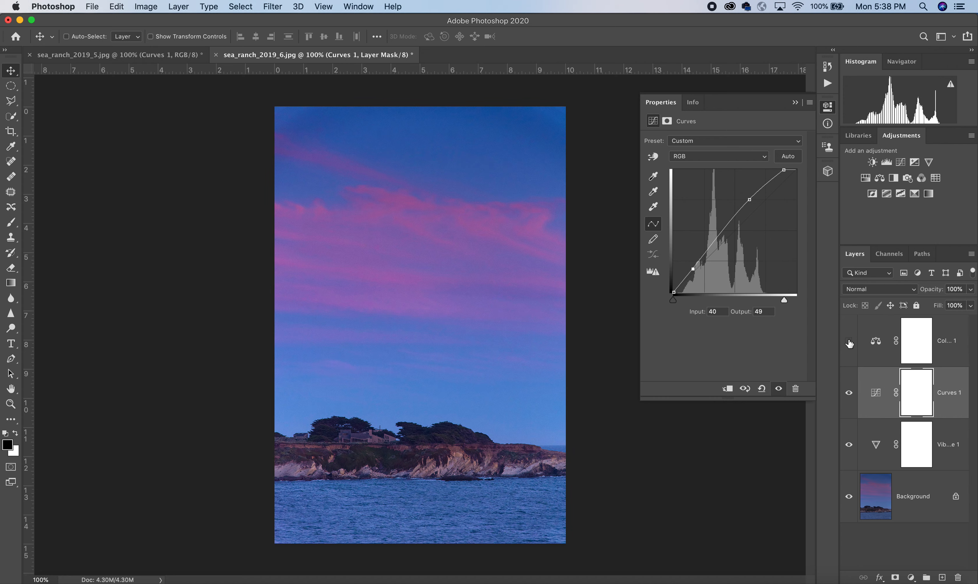
{"action": "left_click", "coordinate": [849, 341]}
{"action": "left_click", "coordinate": [849, 395]}
{"action": "left_click", "coordinate": [848, 395]}
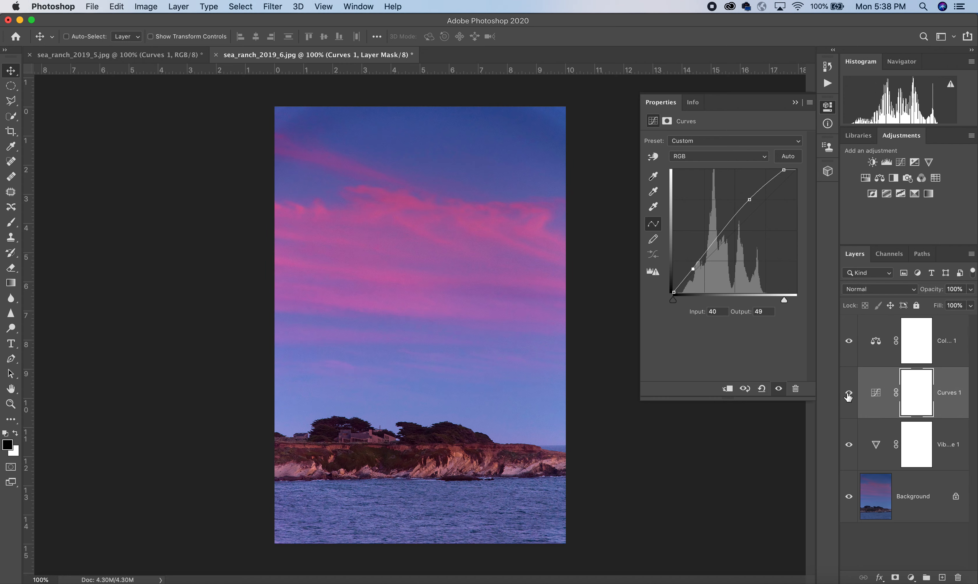
{"action": "left_click", "coordinate": [849, 445]}
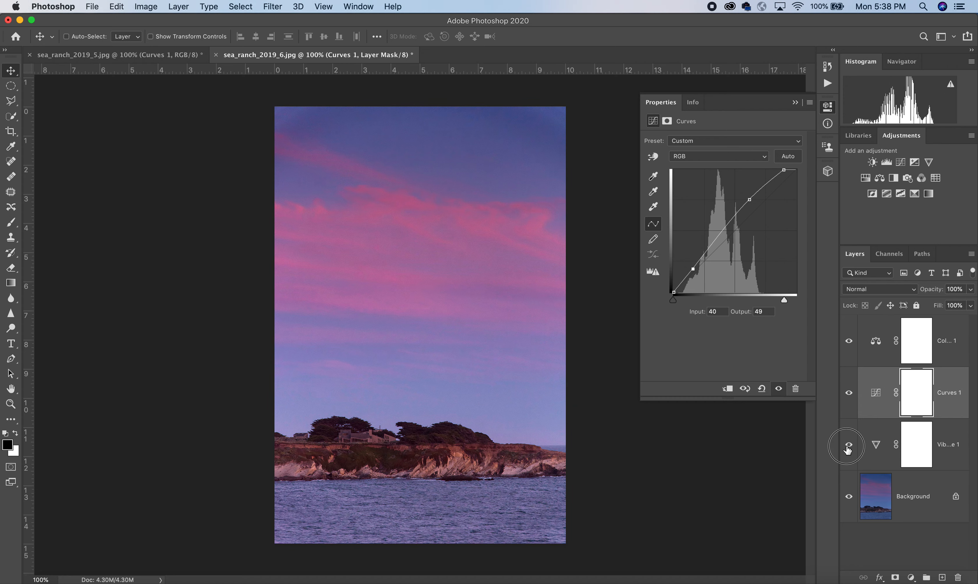
{"action": "left_click", "coordinate": [849, 445]}
{"action": "left_click", "coordinate": [849, 446]}
{"action": "left_click", "coordinate": [848, 445]}
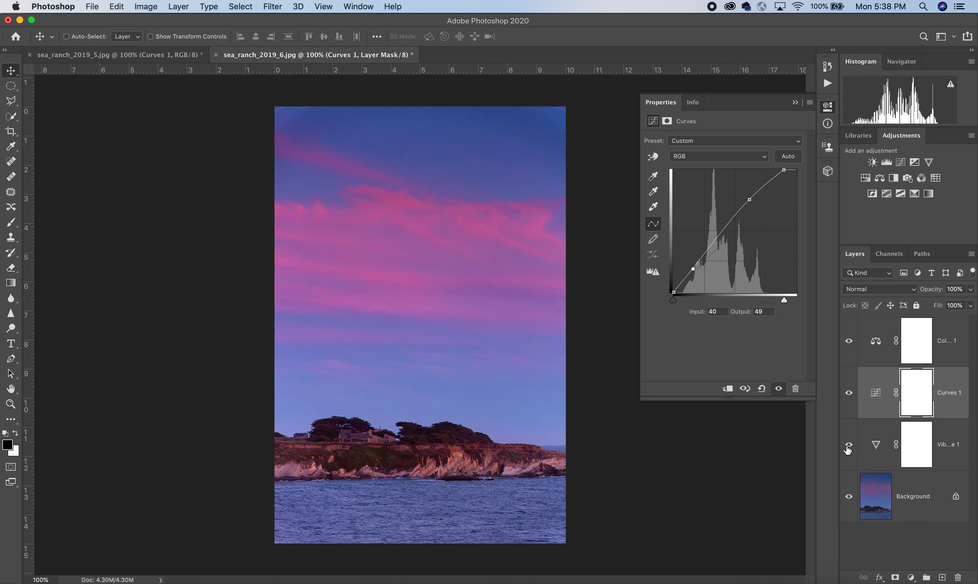